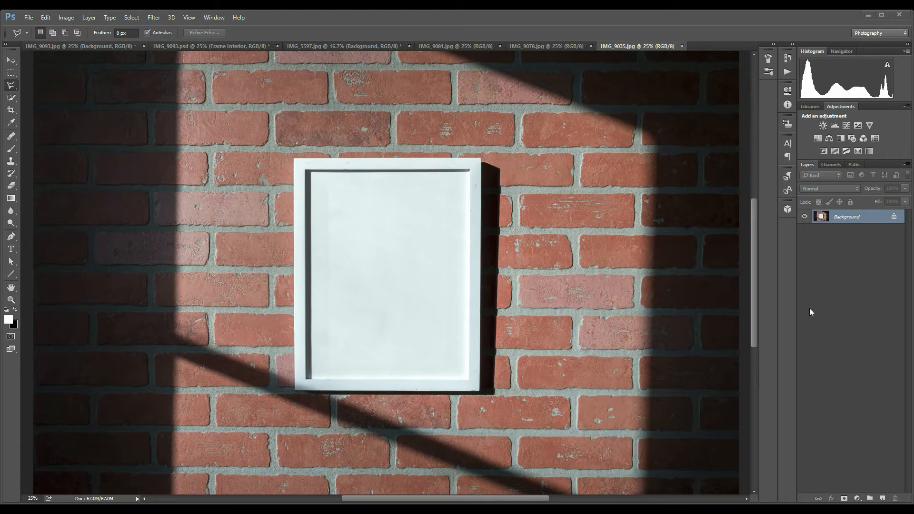
Step: Duplicate the Background layer of IMG_9093.jpg and hide the original Background layer
left_click(556, 47)
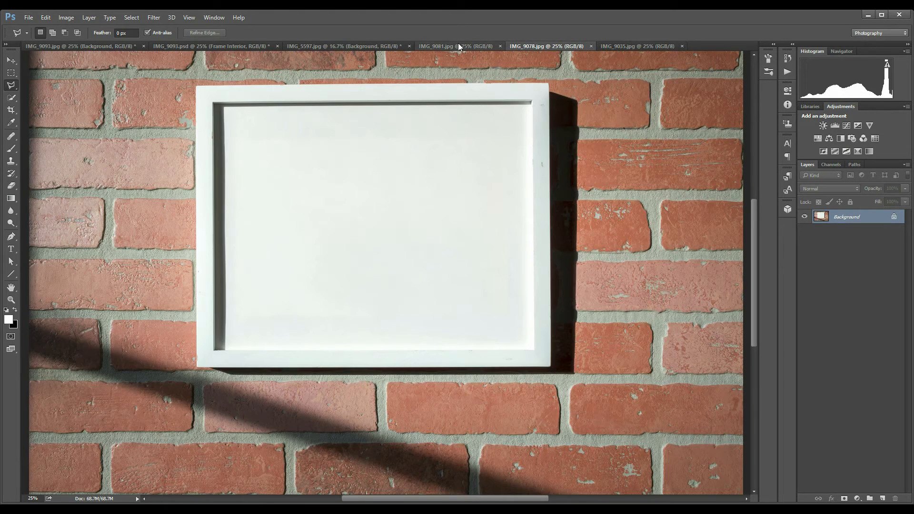
left_click(457, 43)
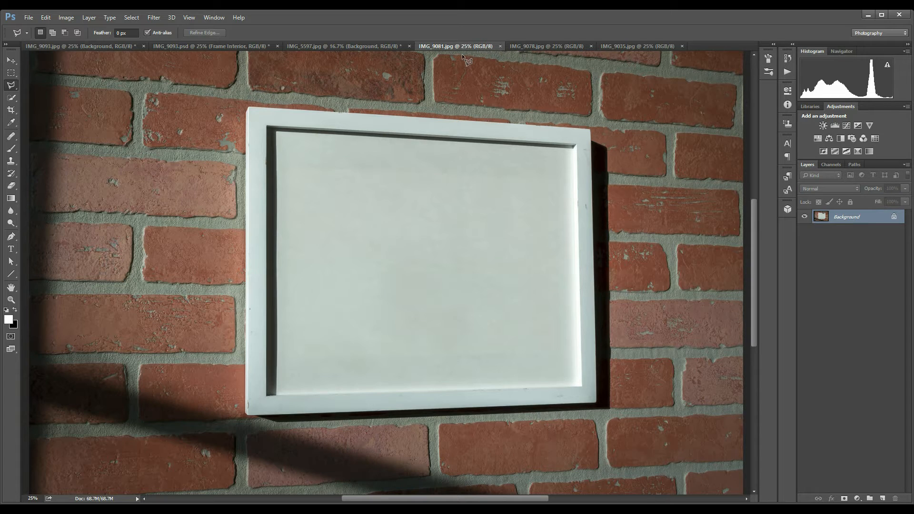
left_click(119, 43)
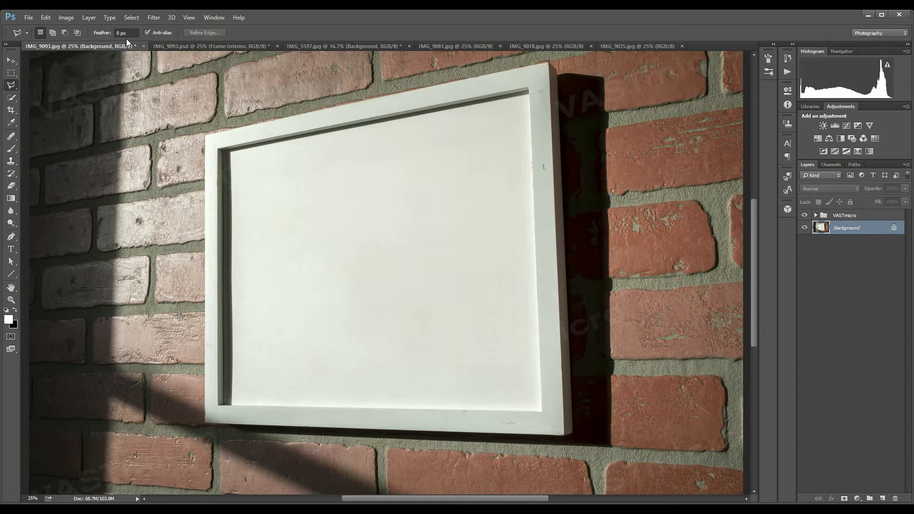
key("ctrl+j")
key("v")
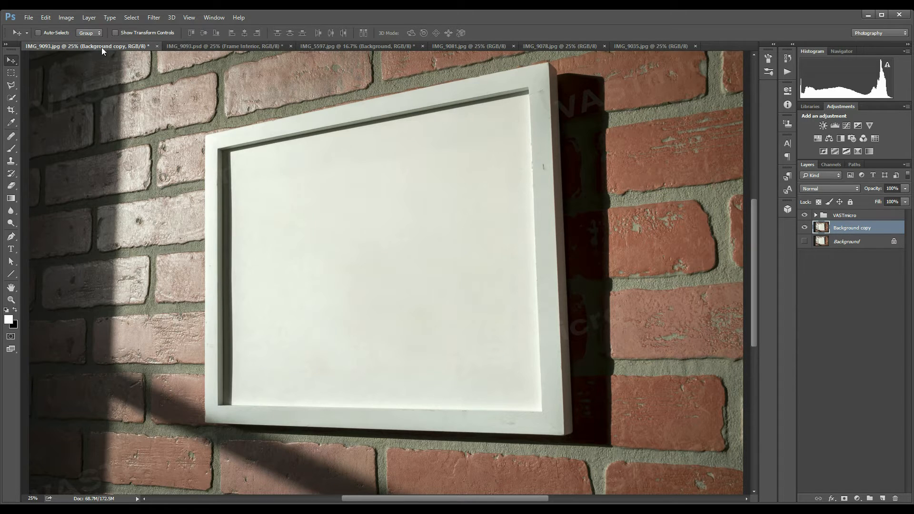
Step: Select the white interior of the frame in IMG_9093.jpg, including its inner shadow, by its four corners with the Polygonal Lasso
left_click(184, 47)
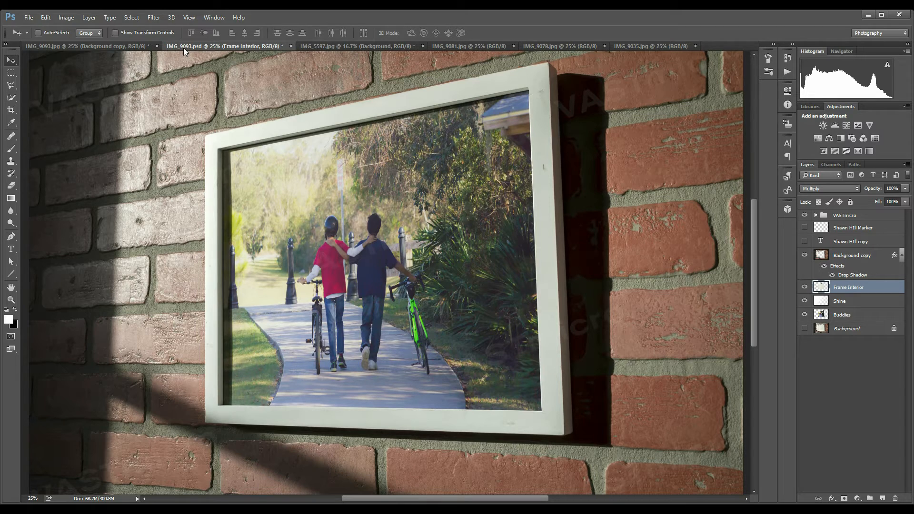
left_click(119, 48)
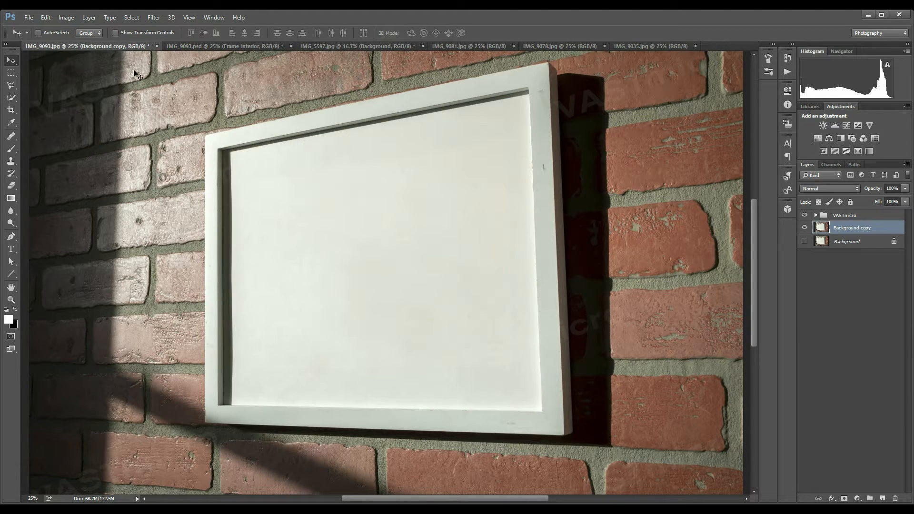
left_click(11, 87)
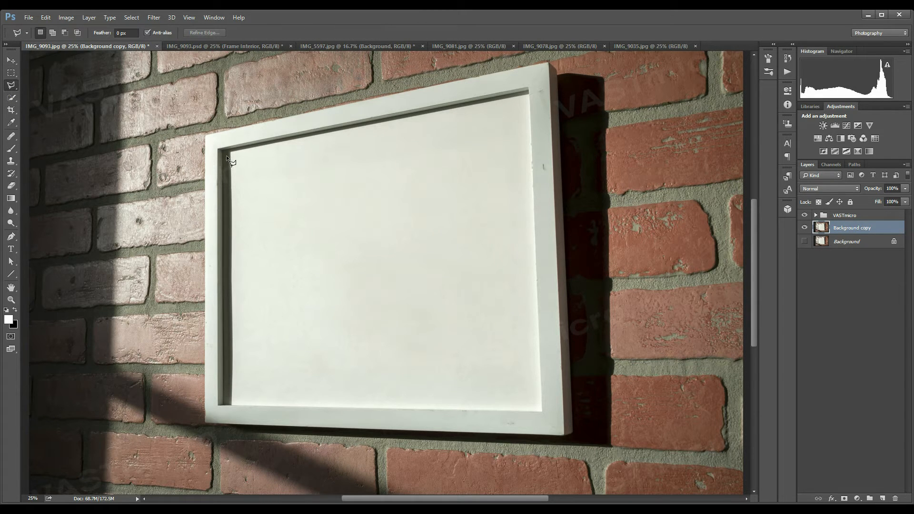
key("ctrl+1")
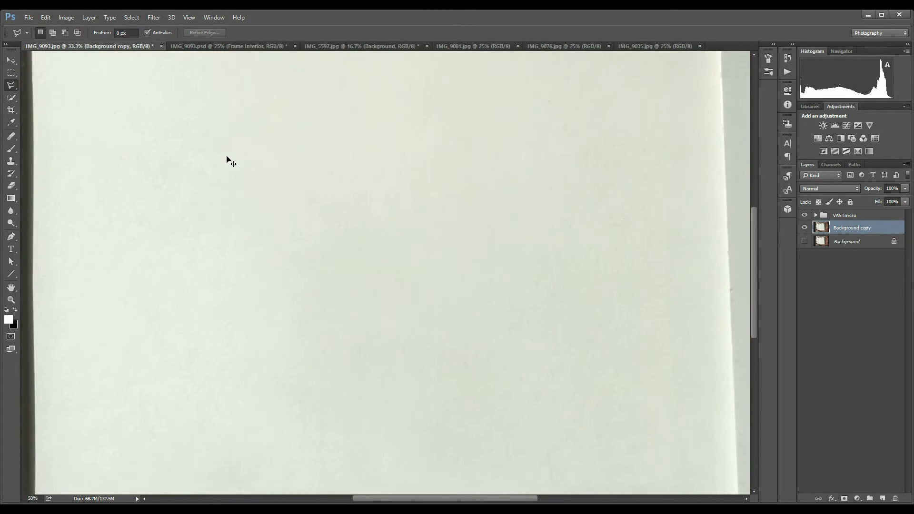
left_click_drag(399, 498, 333, 498)
scroll(328, 354, "up", 5)
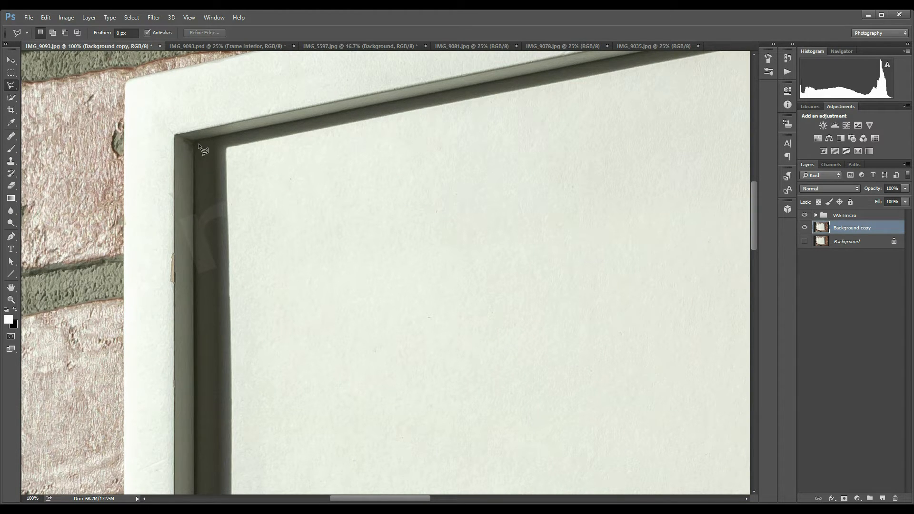
left_click(193, 141)
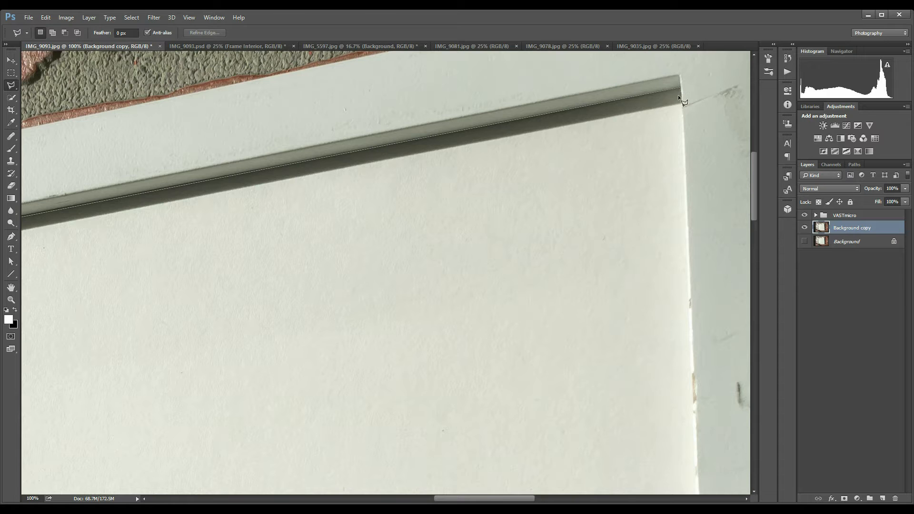
left_click(682, 101)
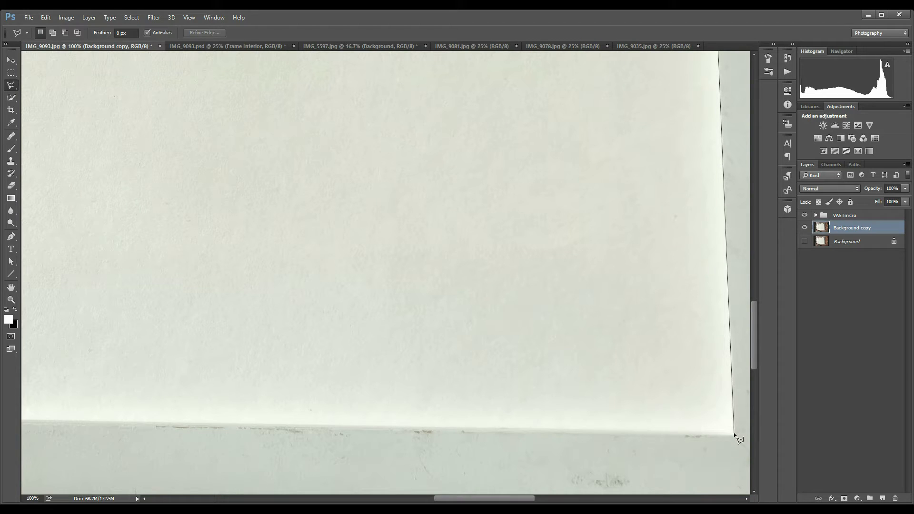
left_click(733, 433)
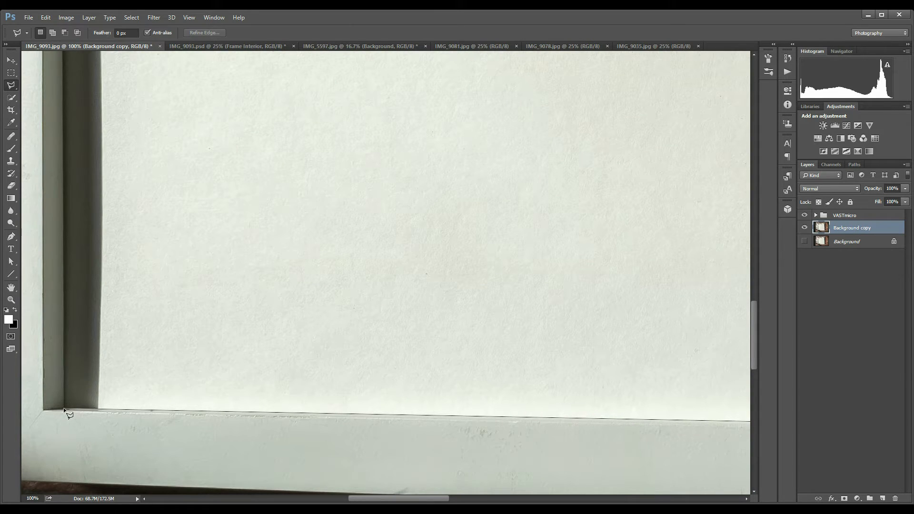
left_click(66, 410)
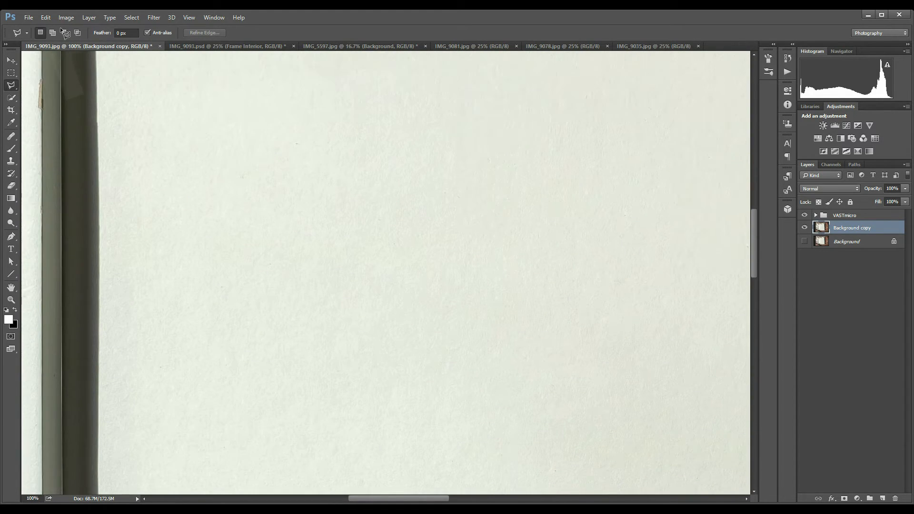
double_click(60, 100)
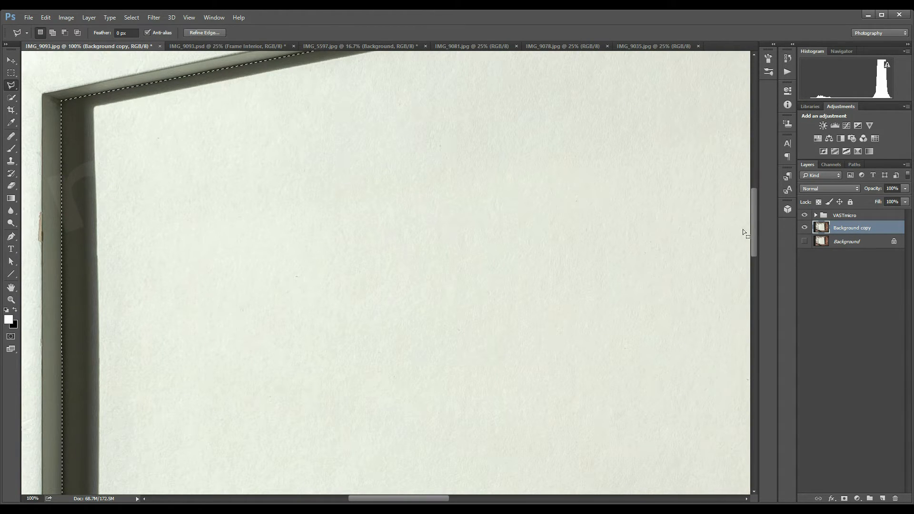
Step: Copy the selected frame interior from the Background copy layer onto its own new layer
key("ctrl+minus")
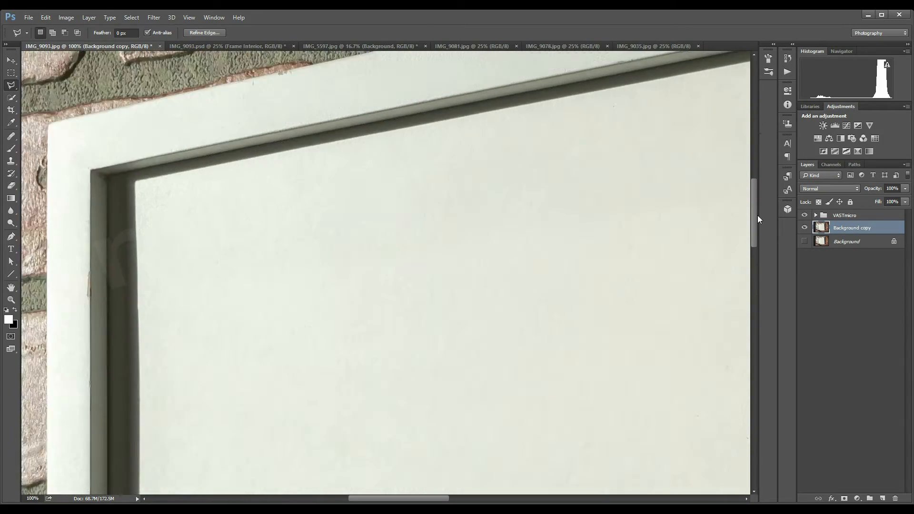
key("ctrl+minus")
key("ctrl+minus")
key("ctrl+minus")
key("ctrl+minus")
key("ctrl+plus")
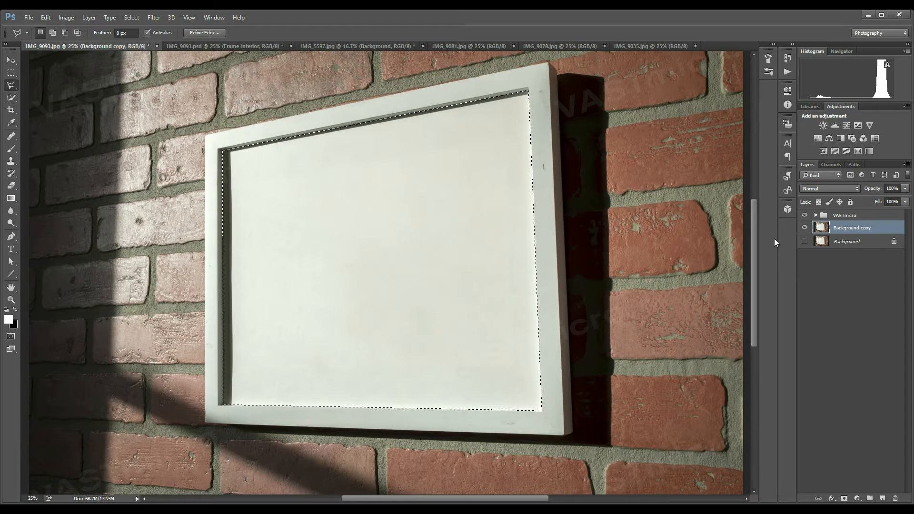
key("ctrl+j")
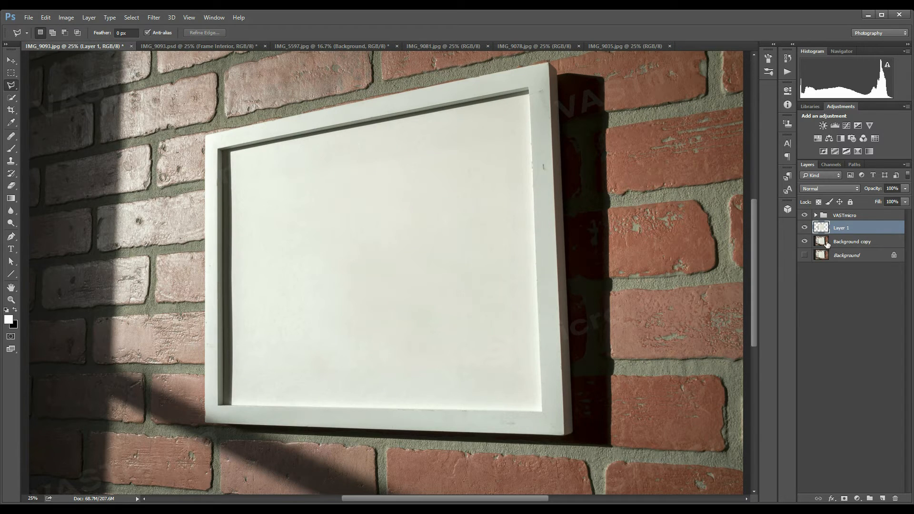
Step: Rename the new interior layer "Frame Center" and move it below the Background copy layer
double_click(841, 229)
type("Frame Center")
left_click(844, 241)
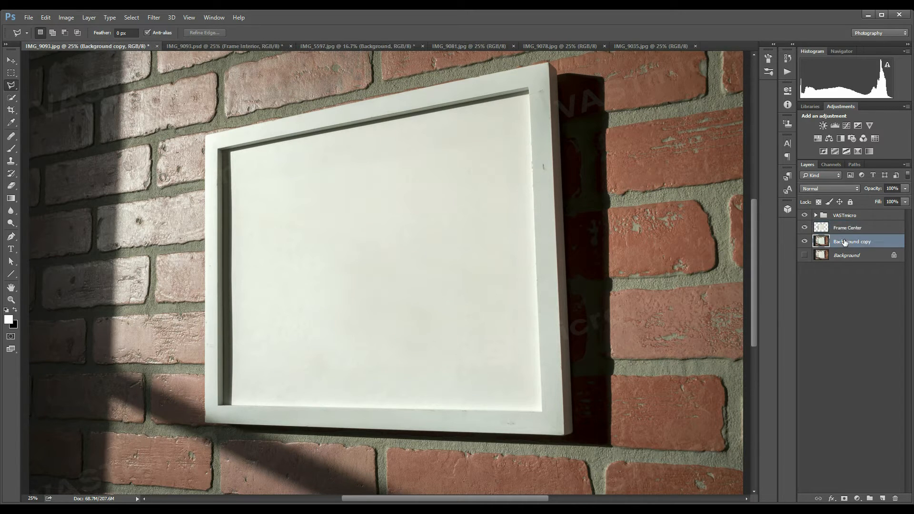
left_click_drag(840, 229, 840, 243)
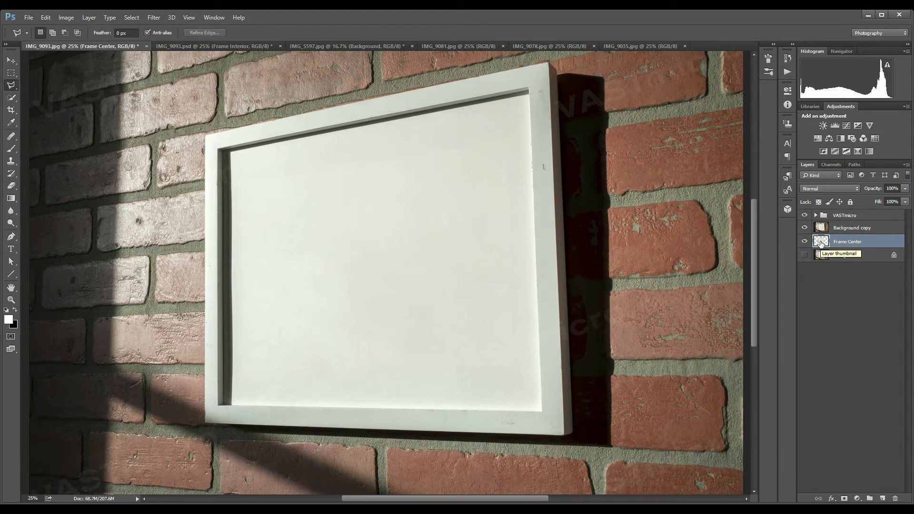
Step: Mask the Frame Center layer's area out of the Background copy layer and hide the Frame Center layer
right_click(820, 242)
left_click(809, 273)
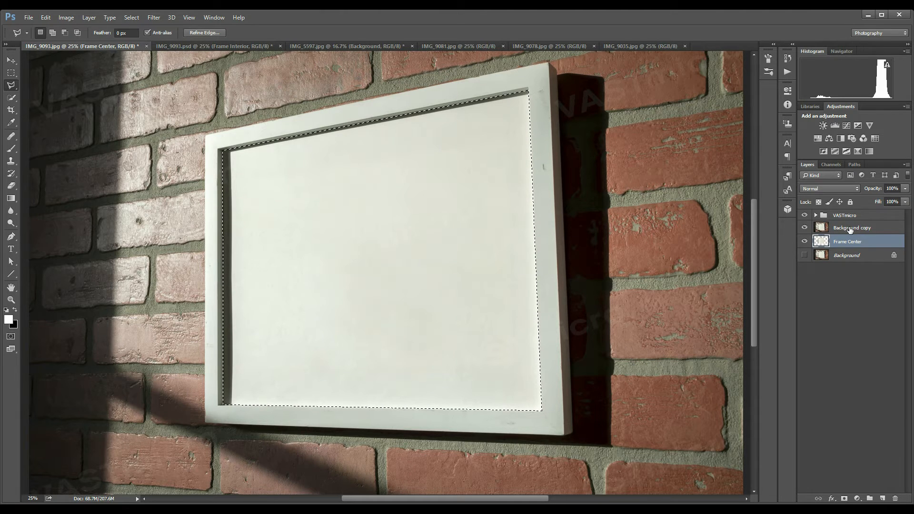
left_click(823, 230)
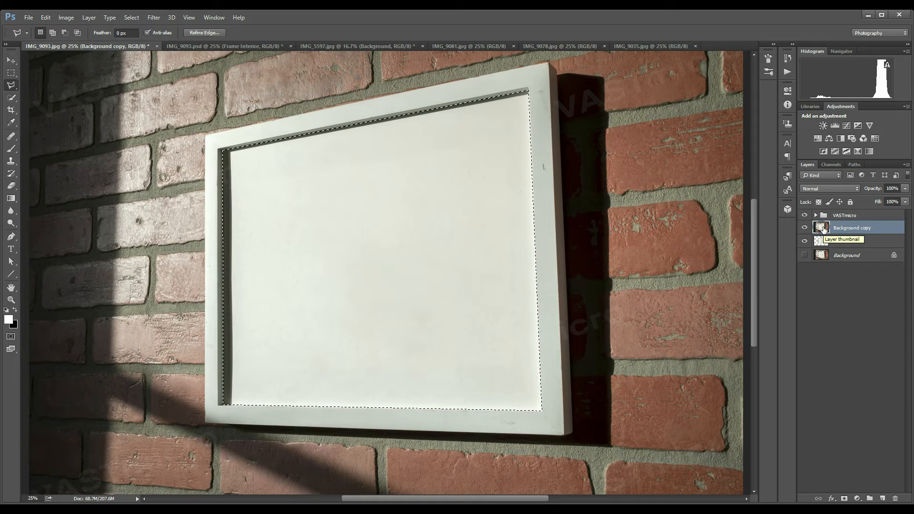
left_click(844, 498)
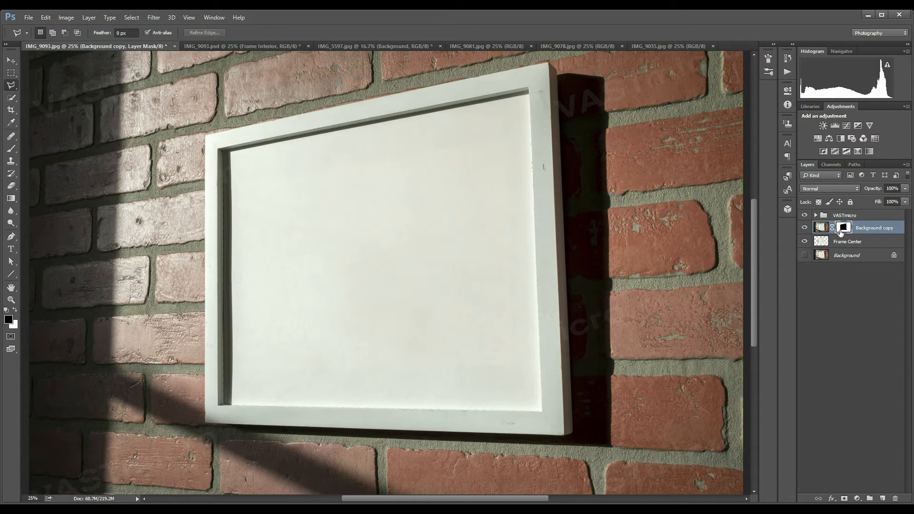
left_click(804, 242)
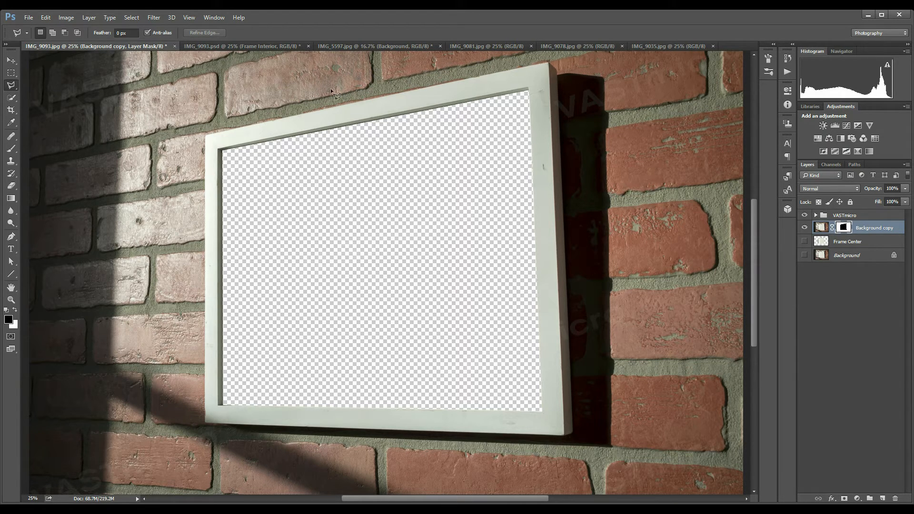
Step: Copy the entire IMG_5597.jpg photo and paste it into IMG_9093.jpg directly above the Background layer
left_click(341, 47)
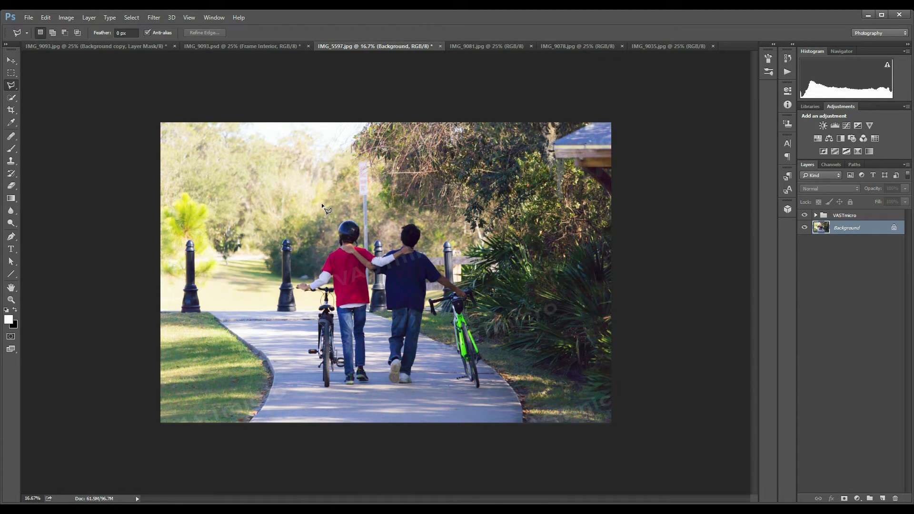
key("ctrl+a")
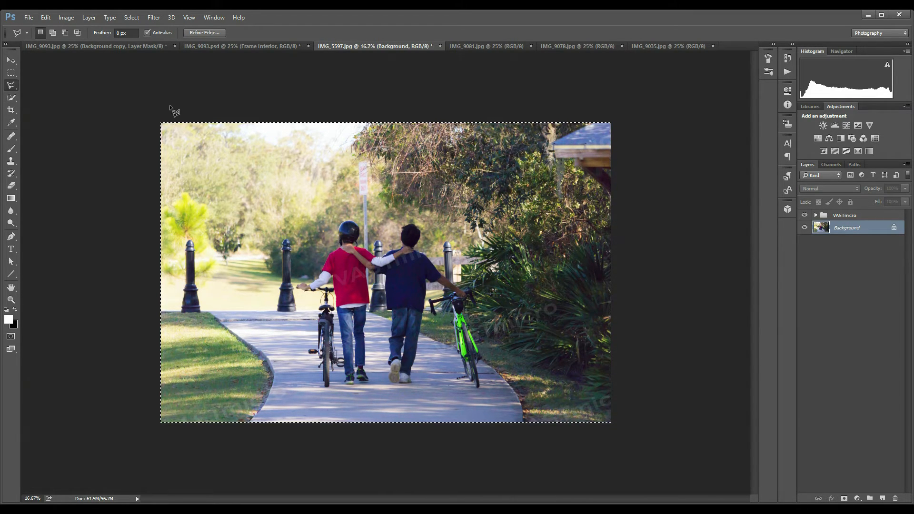
left_click(94, 46)
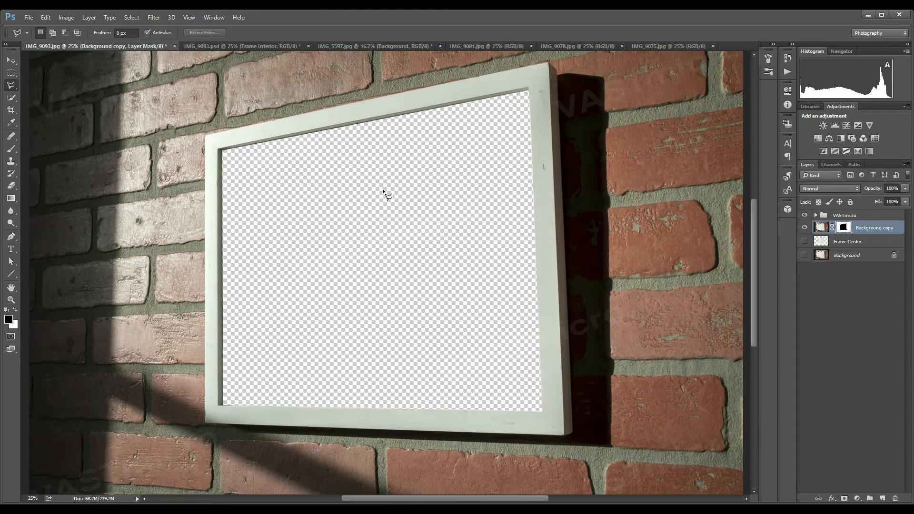
left_click(838, 255)
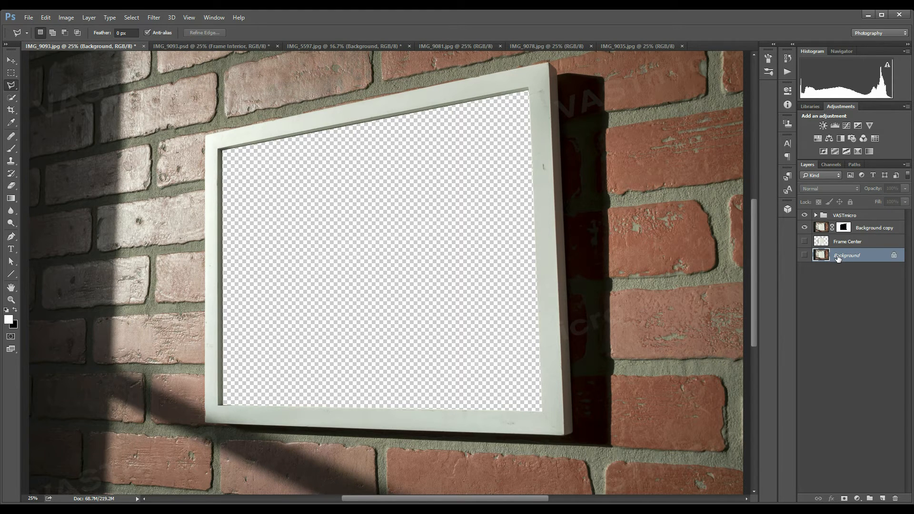
key("ctrl+v")
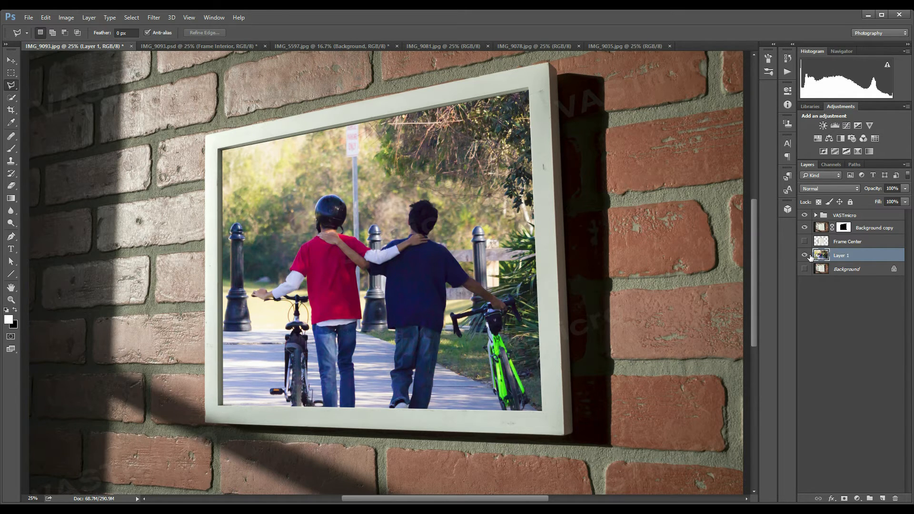
Step: Distort the Layer 1 photo so its four corners line up with the inner corners of the picture frame
key("ctrl+minus")
key("ctrl+minus")
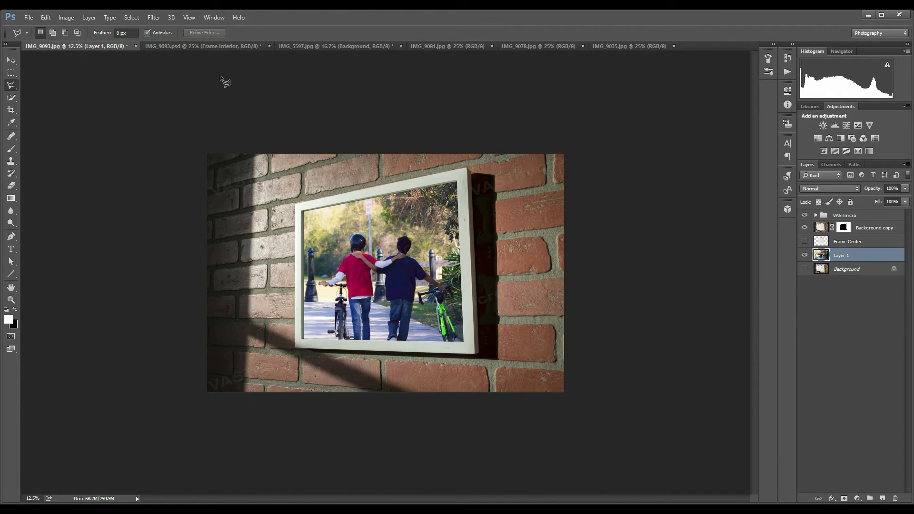
left_click(48, 17)
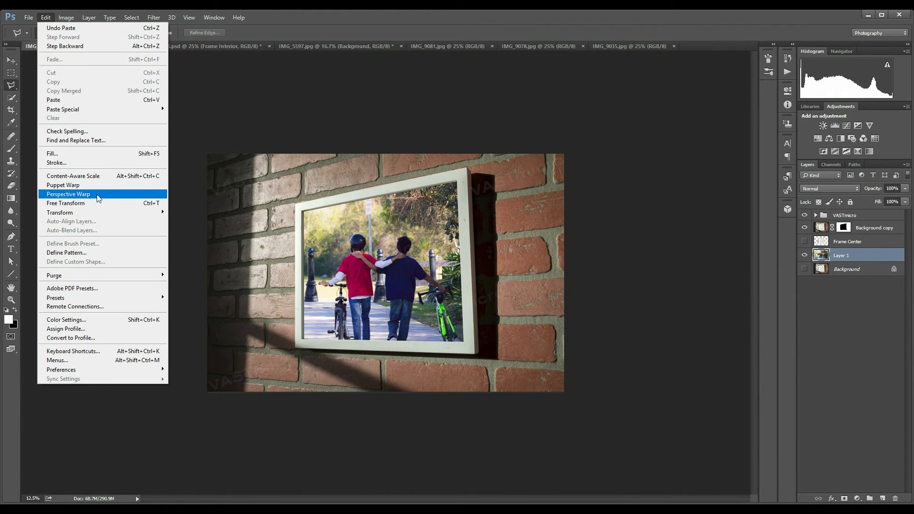
mouse_move(95, 212)
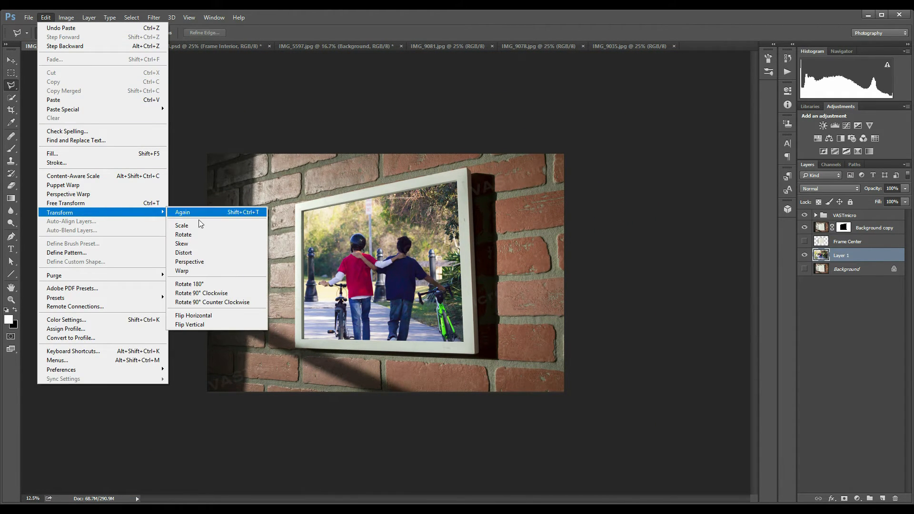
left_click(199, 252)
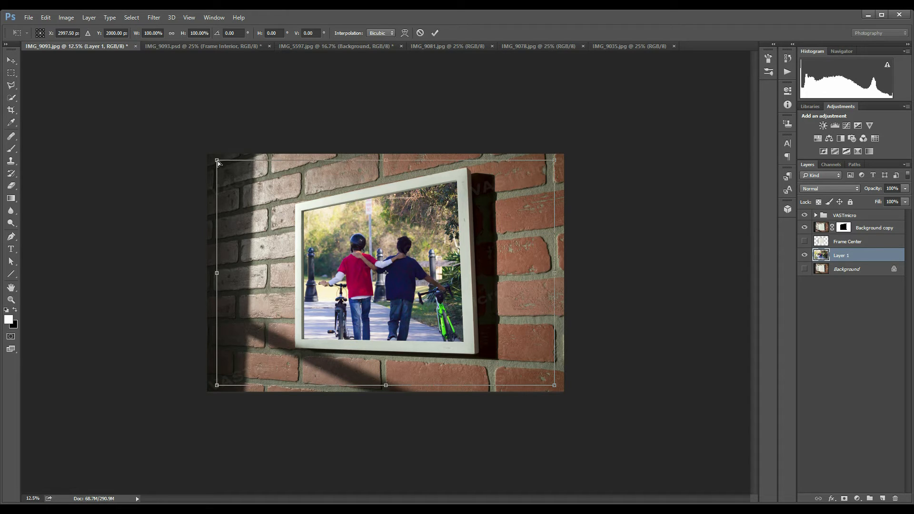
left_click_drag(217, 162, 301, 209)
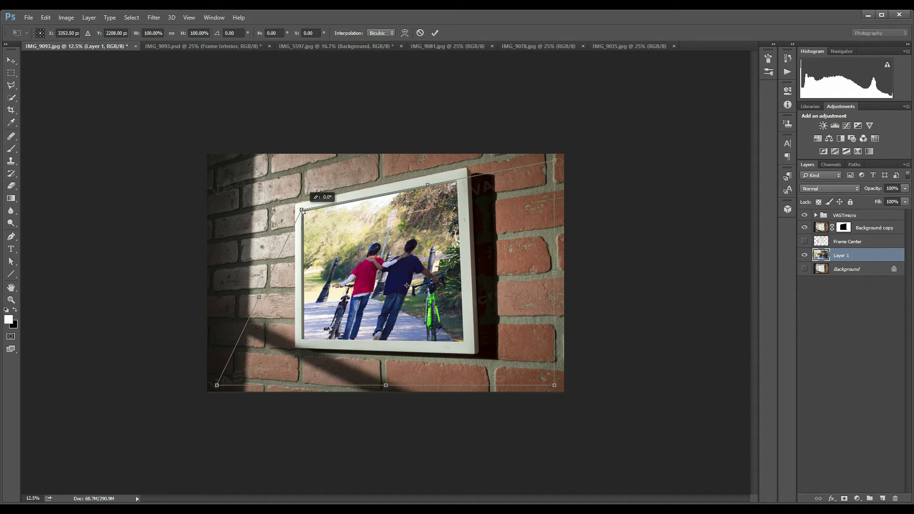
left_click_drag(555, 161, 458, 178)
left_click_drag(555, 387, 466, 345)
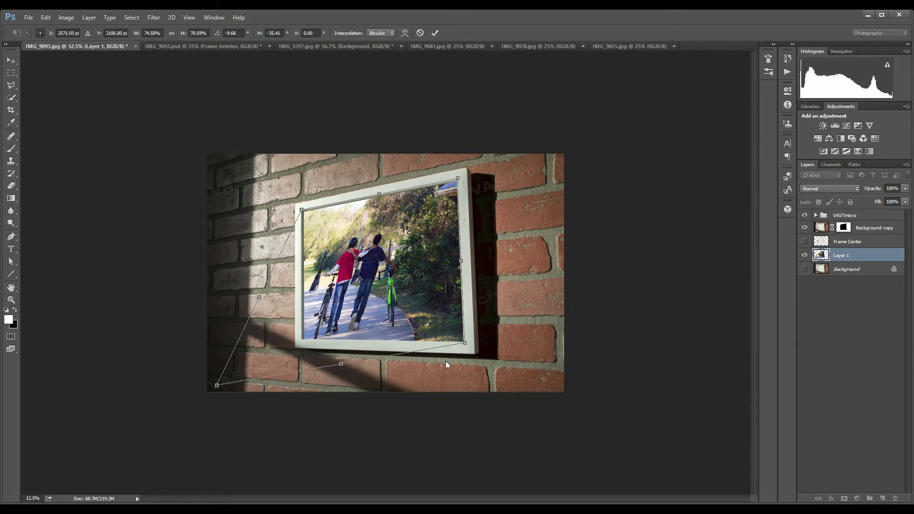
left_click_drag(216, 387, 300, 342)
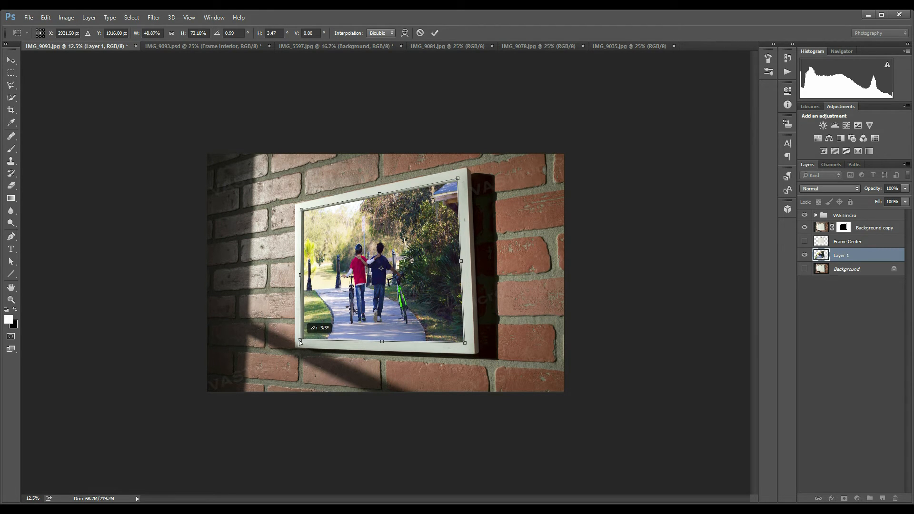
left_click_drag(299, 341, 300, 341)
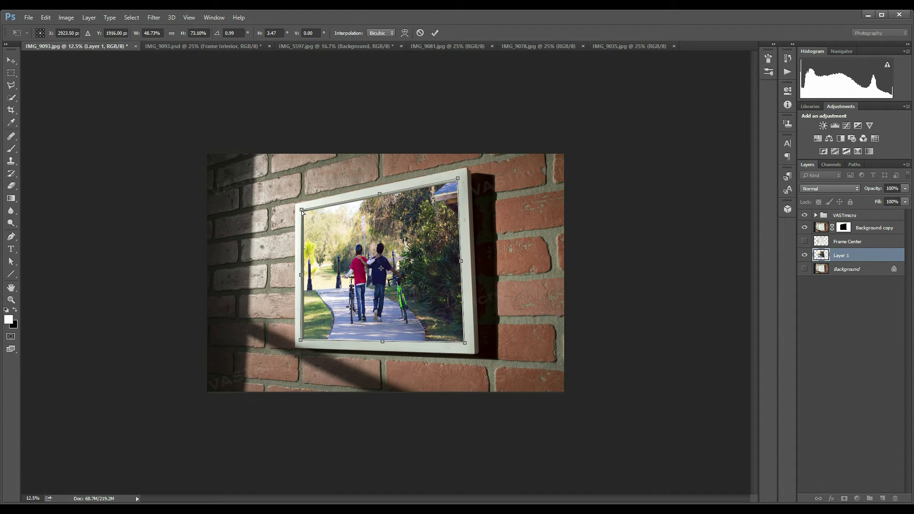
left_click_drag(300, 212, 301, 210)
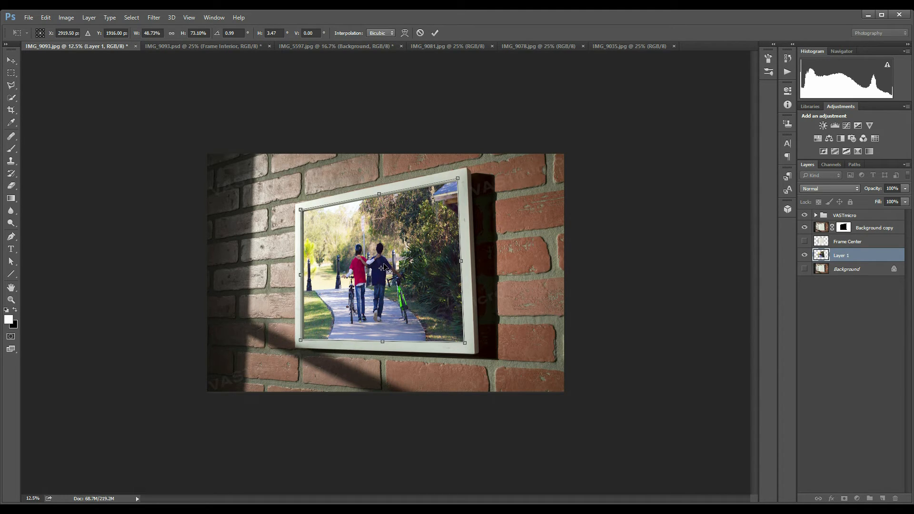
key("l")
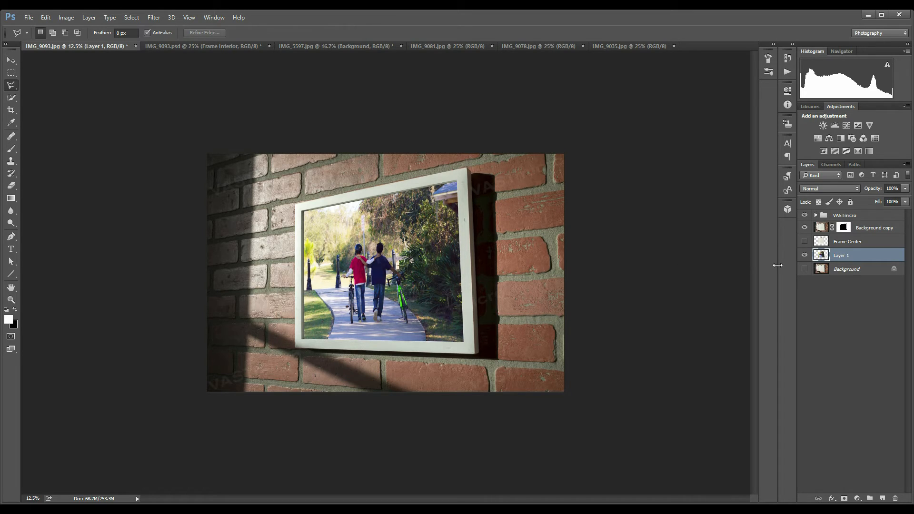
Step: Show the Frame Center layer and set its blending mode to Multiply
left_click(843, 244)
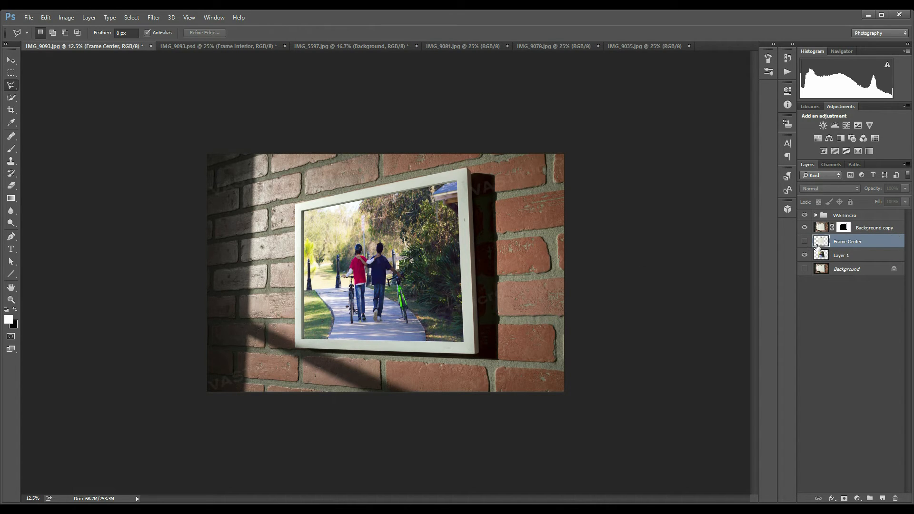
left_click(804, 241)
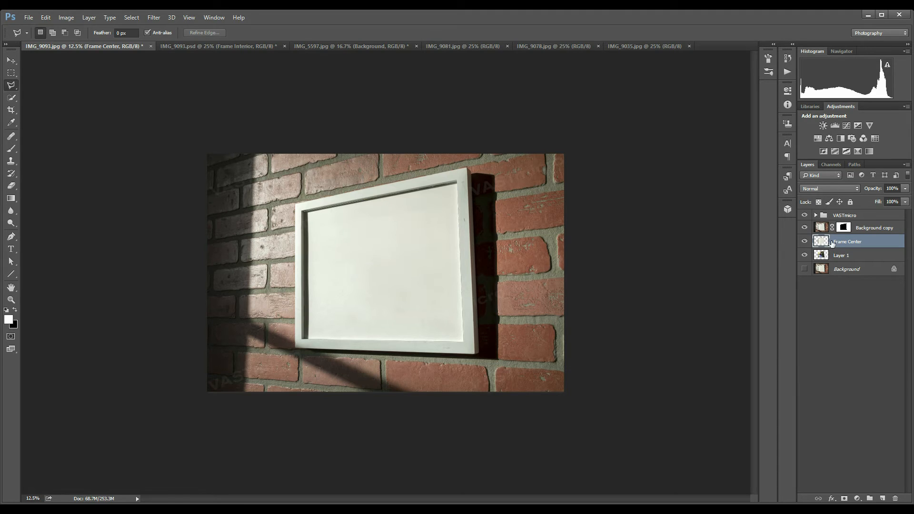
left_click(844, 188)
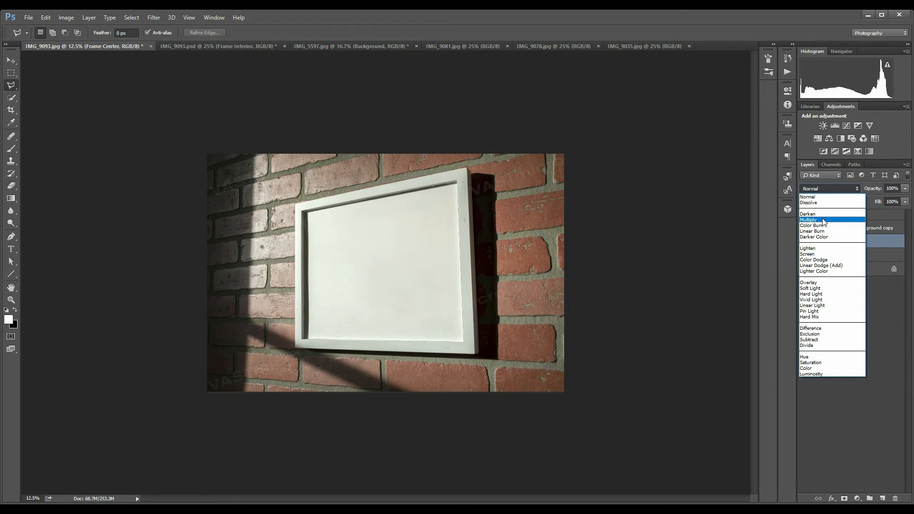
left_click(823, 219)
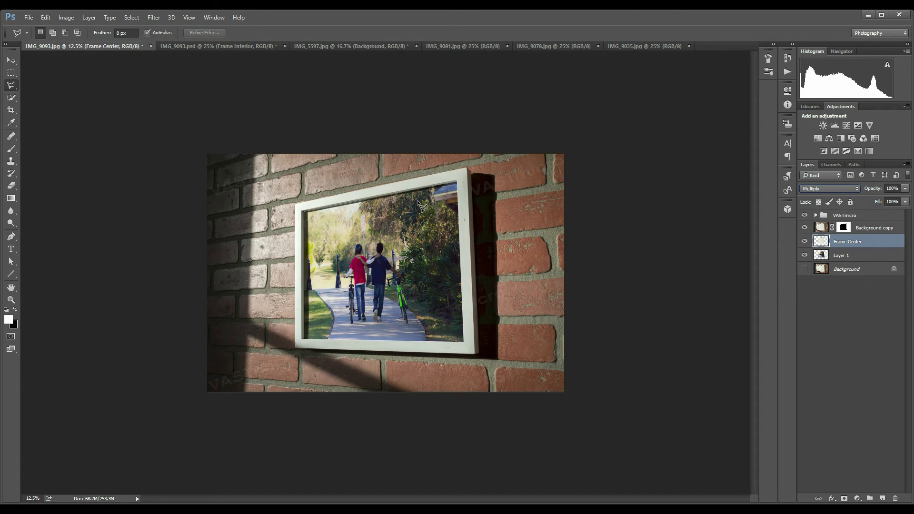
Step: Scale the Frame Center layer's top edge slightly upward to close the gap under the frame, about 100.22% height
key("ctrl+plus")
key("ctrl+plus")
key("ctrl+plus")
key("ctrl+plus")
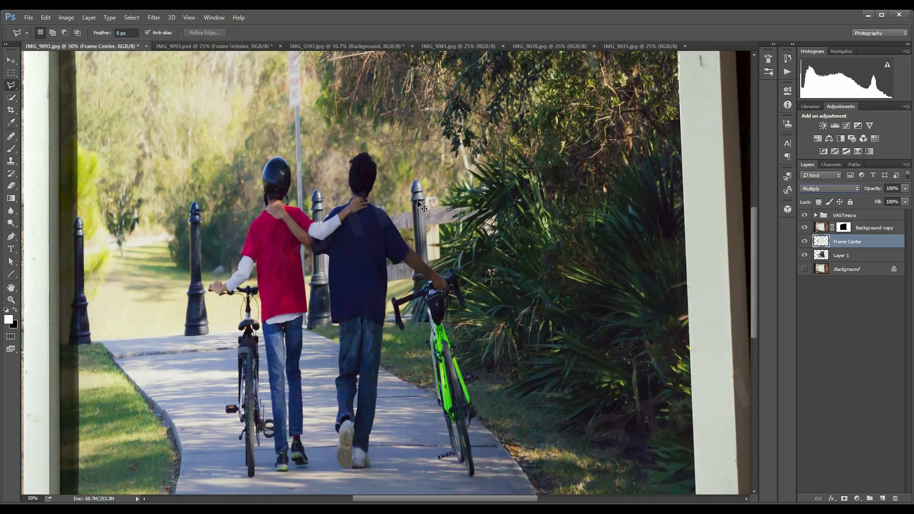
left_click_drag(752, 272, 763, 210)
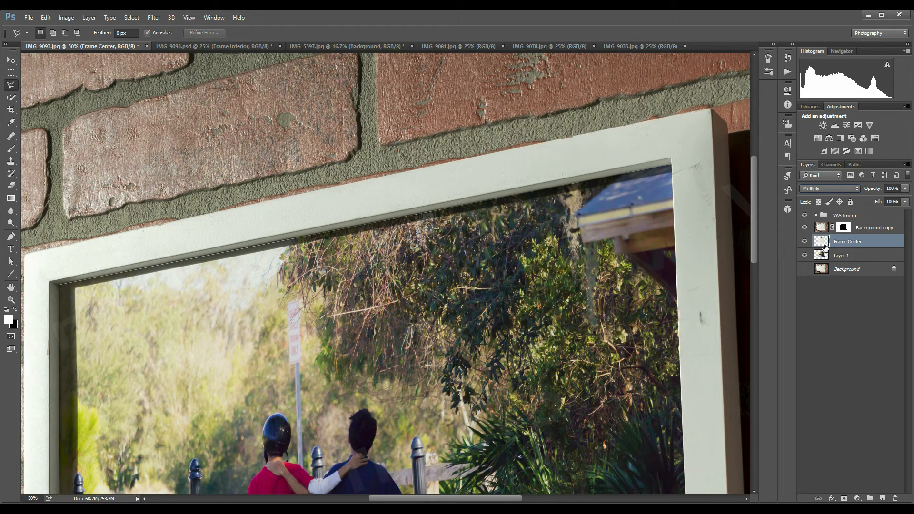
left_click(49, 19)
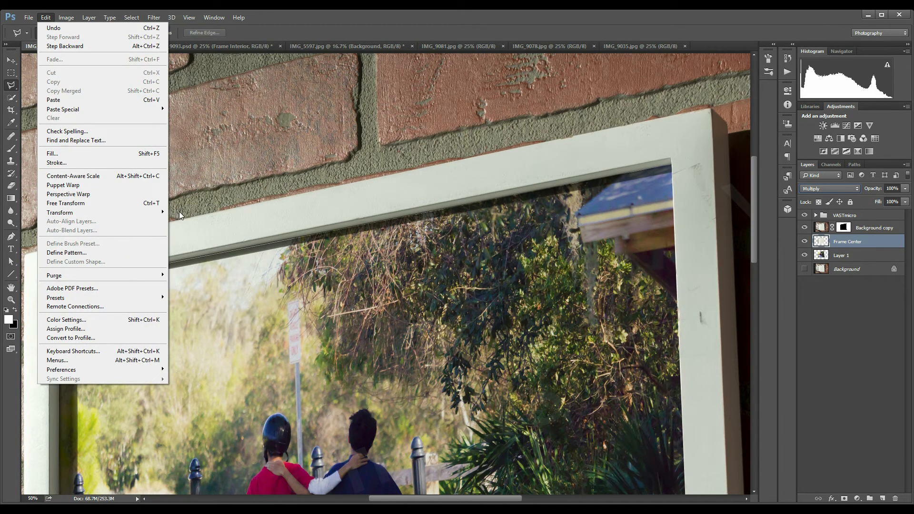
mouse_move(123, 213)
left_click(189, 226)
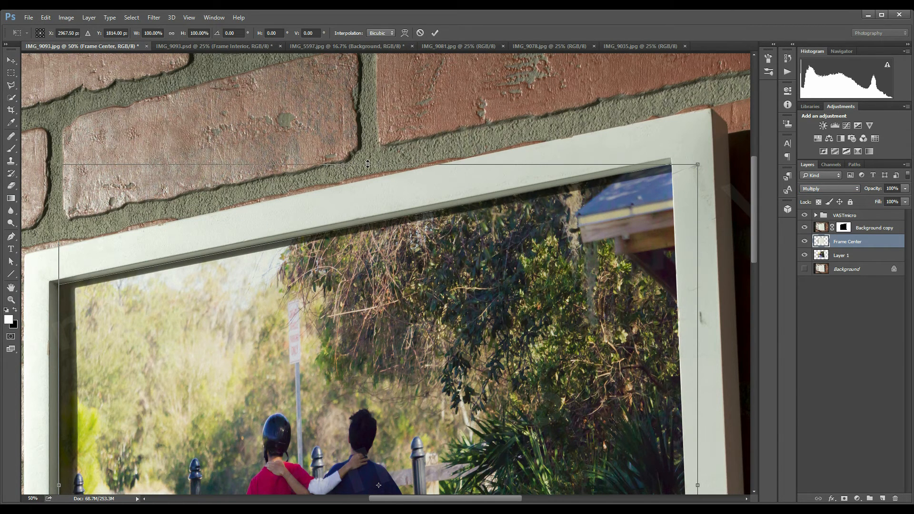
left_click_drag(367, 163, 368, 163)
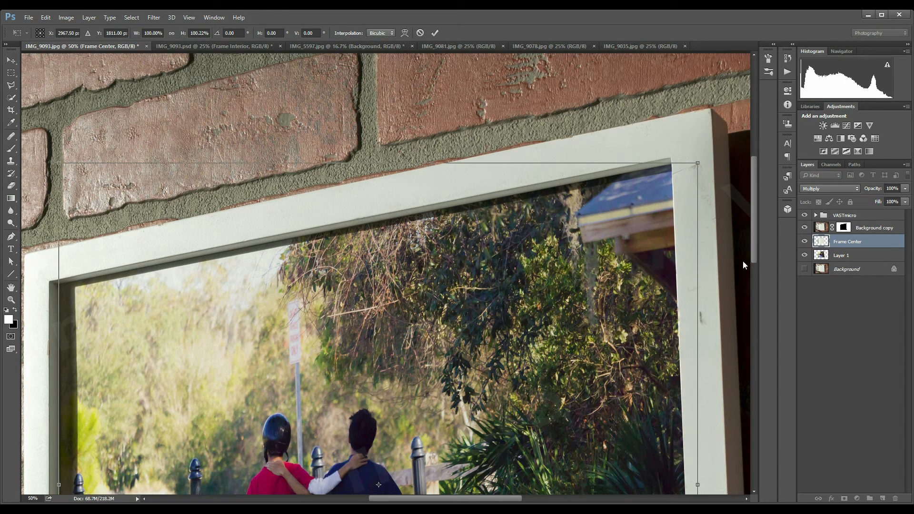
Step: Stretch the Frame Center layer's left, bottom and right edges slightly outward, to about 100.60% width and 100.52% height, and apply the scaling
left_click_drag(752, 255, 754, 305)
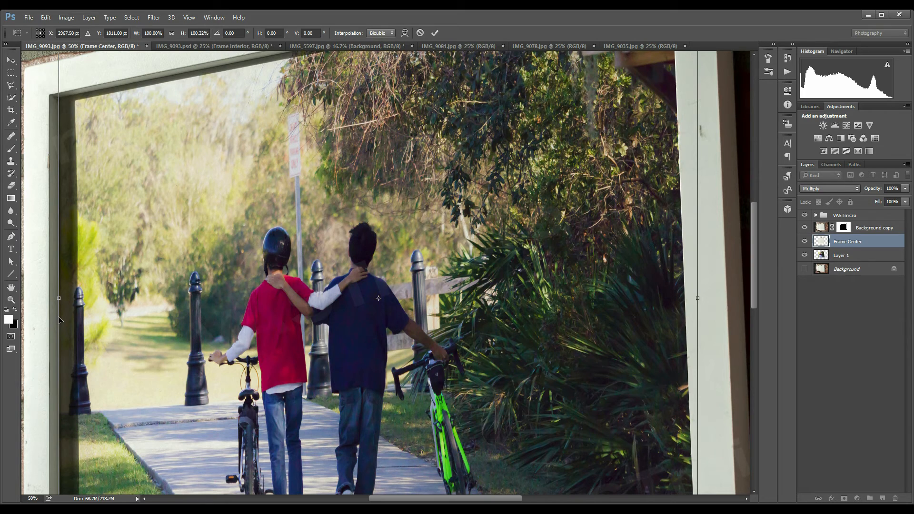
left_click_drag(57, 317, 56, 318)
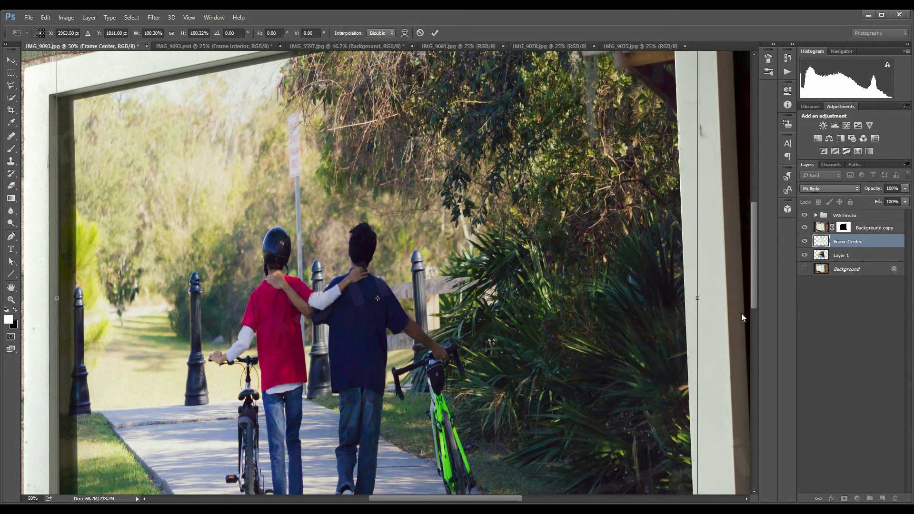
left_click_drag(757, 294, 750, 366)
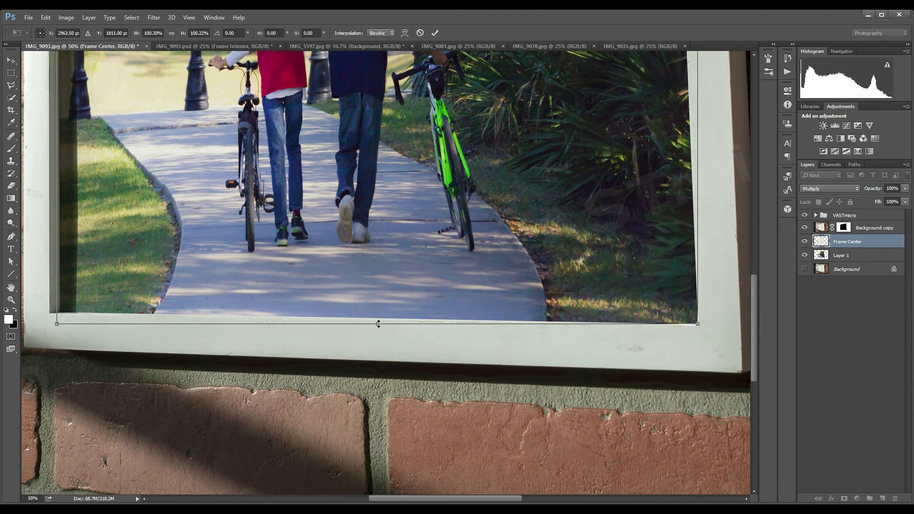
left_click_drag(378, 324, 378, 326)
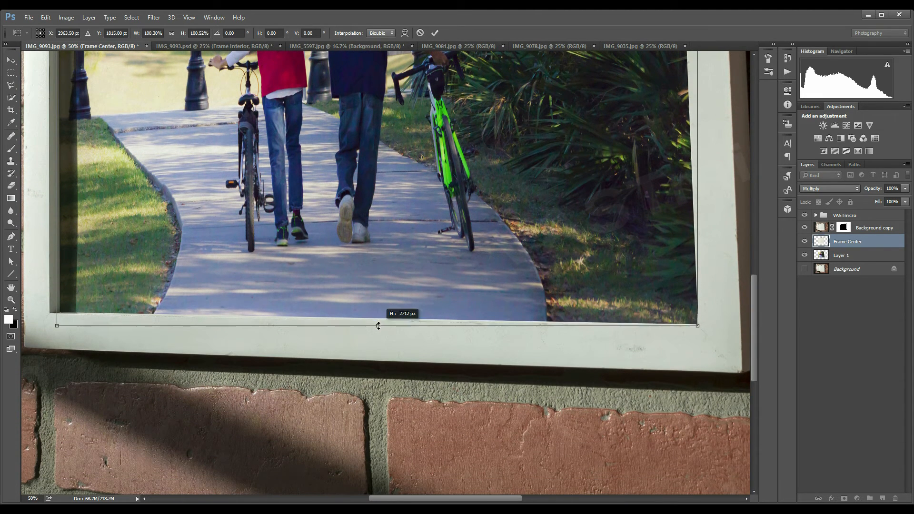
left_click_drag(753, 291, 733, 227)
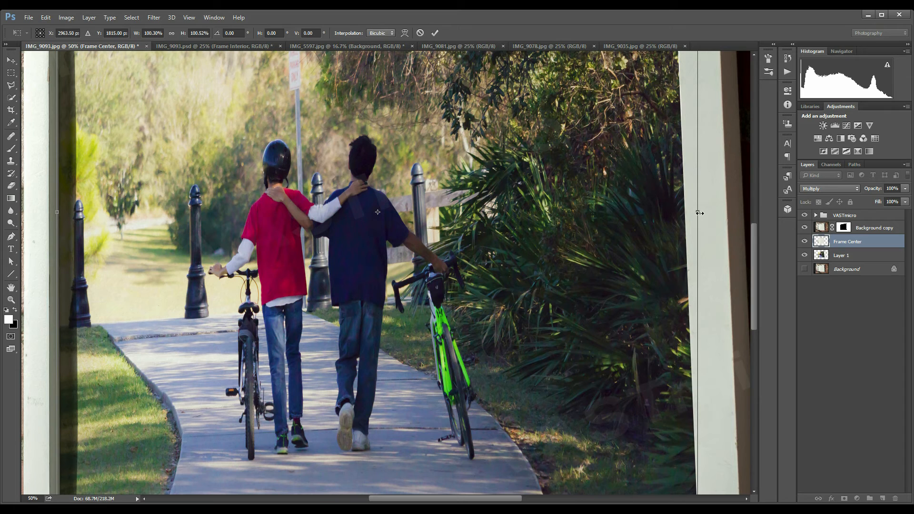
left_click_drag(700, 213, 702, 213)
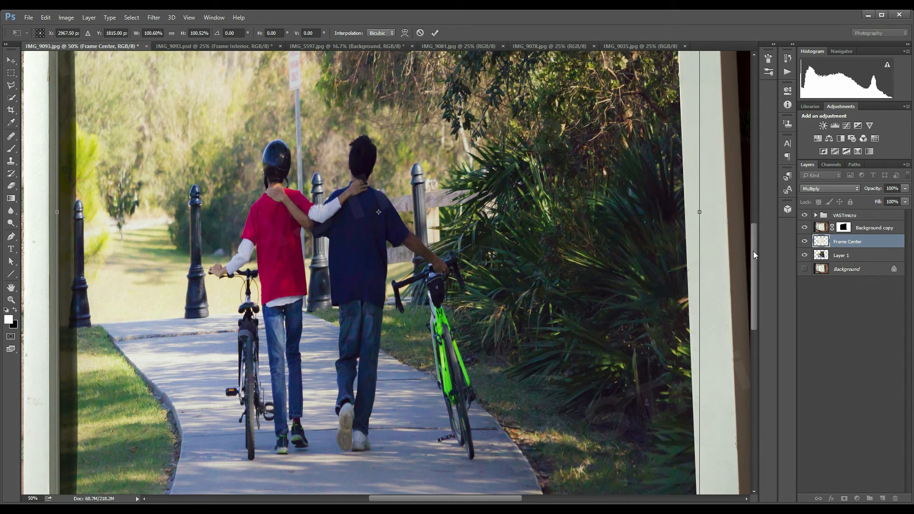
key("Return")
key("l")
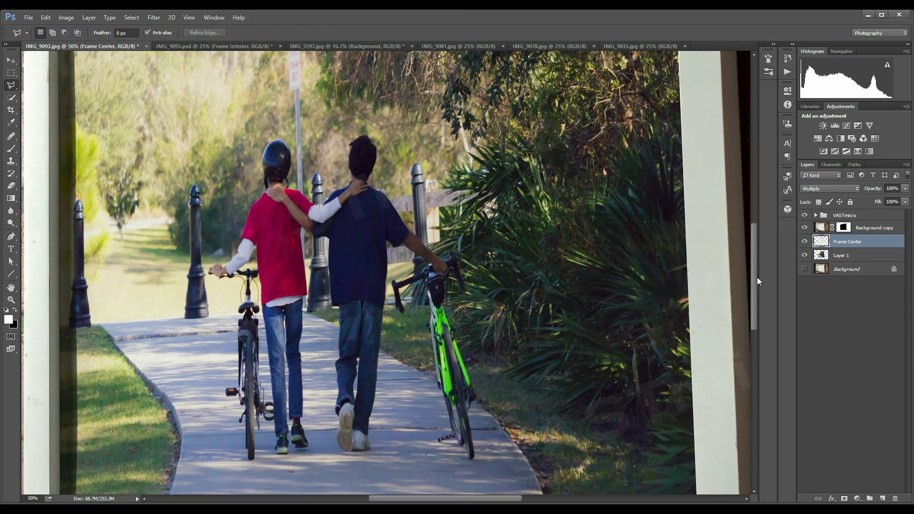
Step: Add a new empty layer directly above Layer 1
left_click_drag(754, 278, 766, 305)
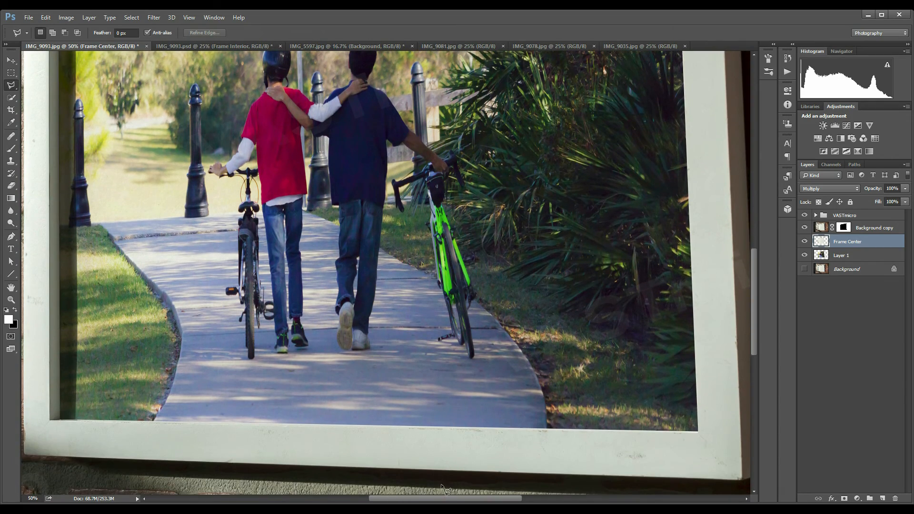
mouse_move(441, 497)
left_mouse_down()
mouse_move(398, 497)
mouse_move(428, 497)
left_mouse_up()
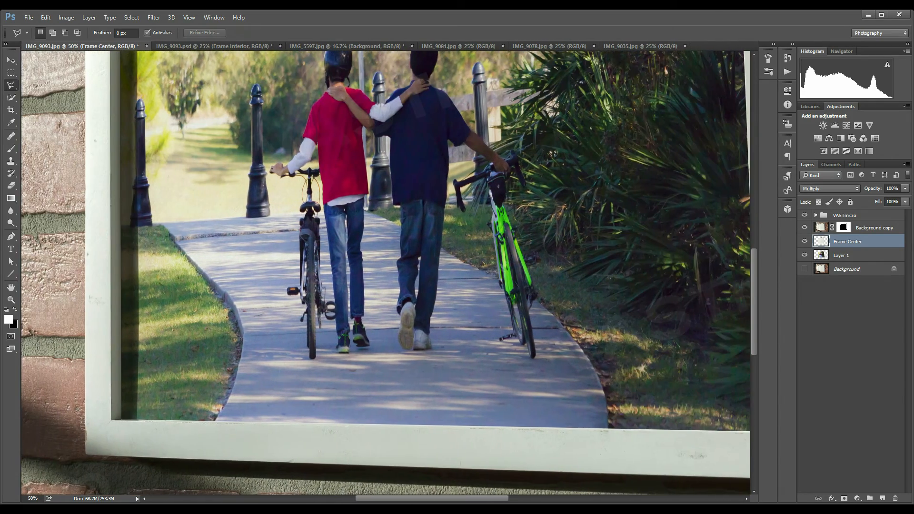
key("ctrl+minus")
key("ctrl+minus")
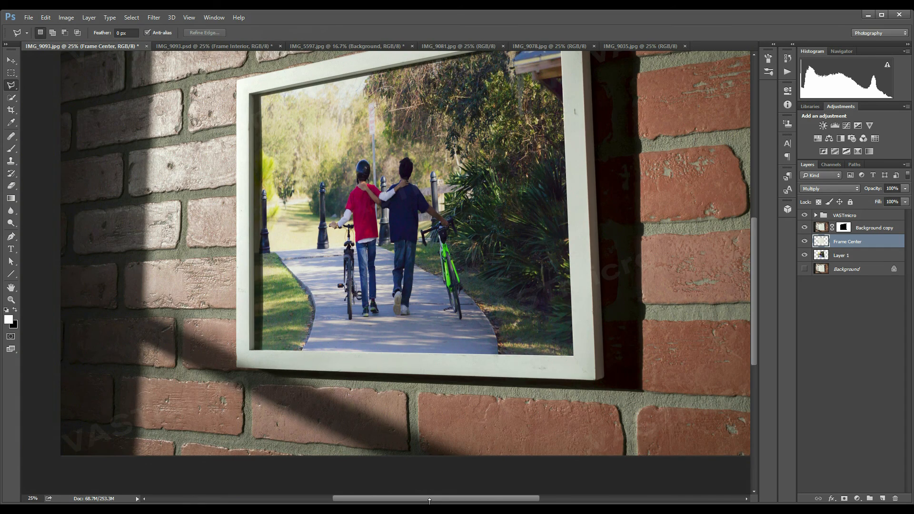
key("ctrl+minus")
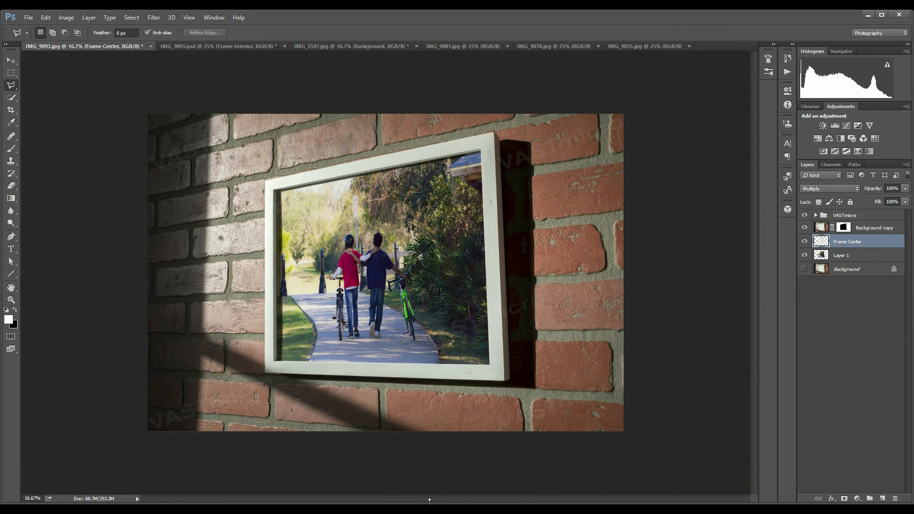
left_click(840, 258)
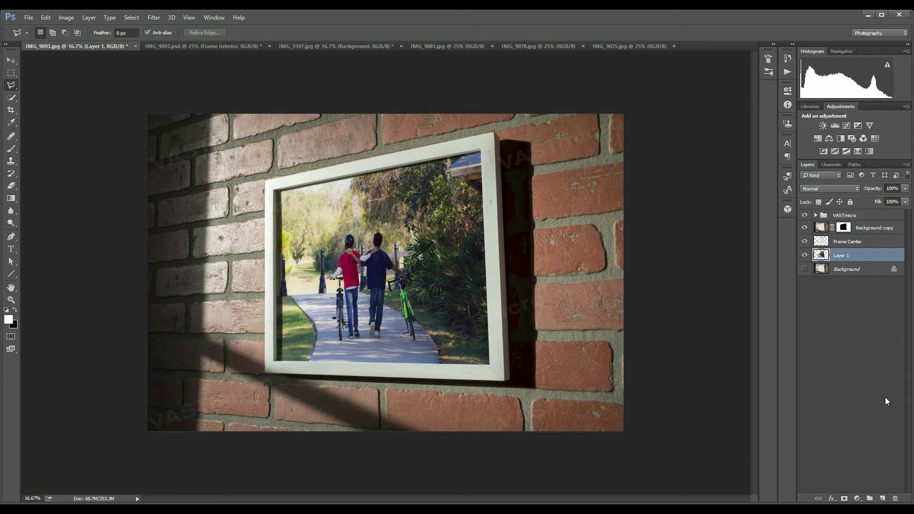
left_click(882, 498)
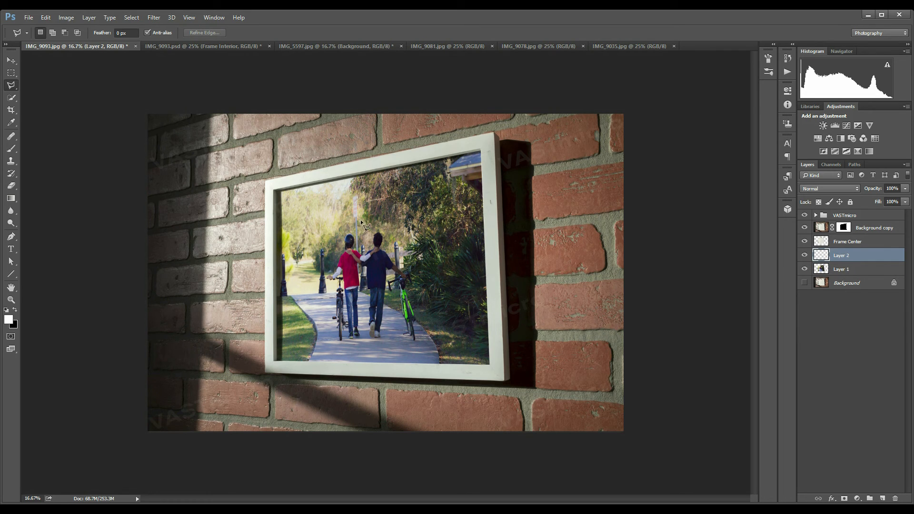
Step: Draw a white Foreground to Transparent linear gradient on Layer 2 from the frame's upper-left corner to the middle of the photo
left_click(11, 198)
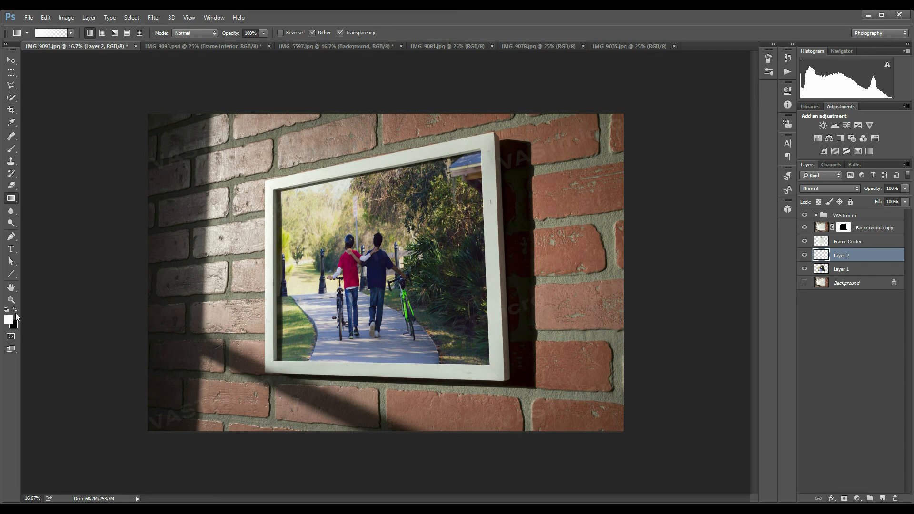
left_click(50, 33)
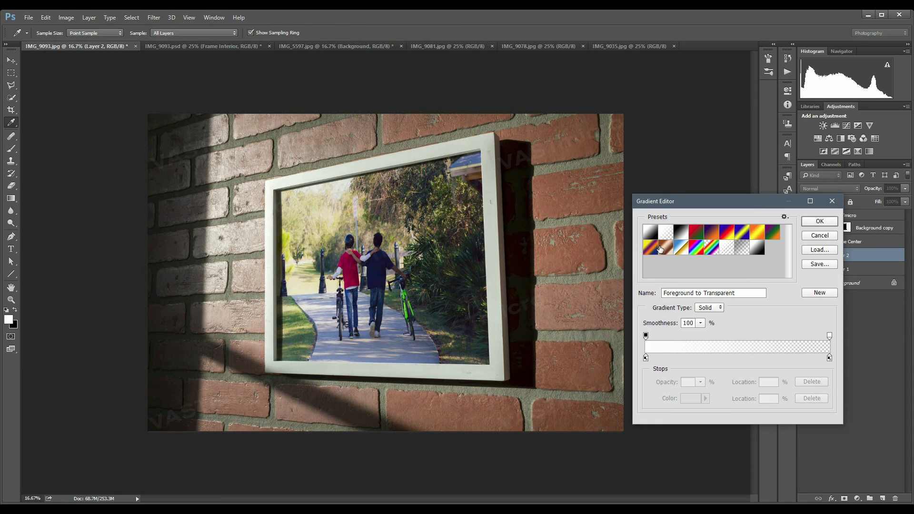
left_click(819, 221)
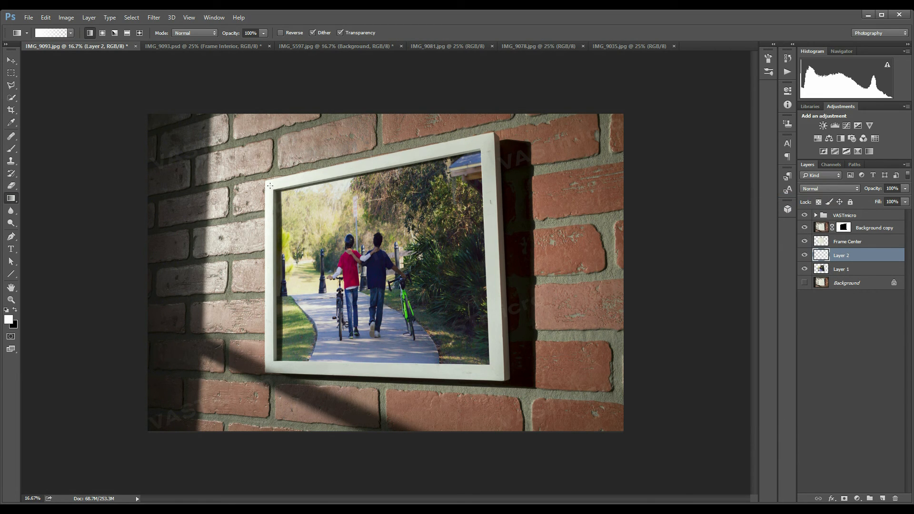
left_click_drag(270, 186, 380, 277)
left_click_drag(380, 277, 380, 277)
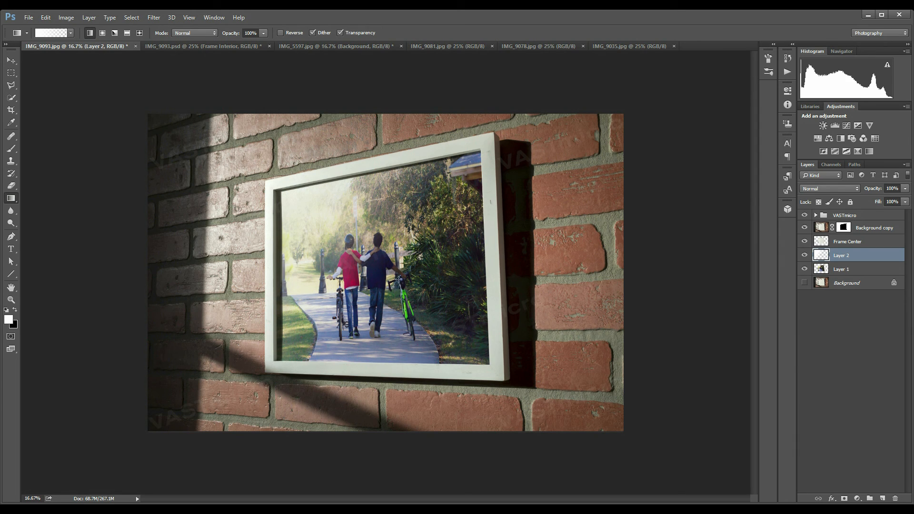